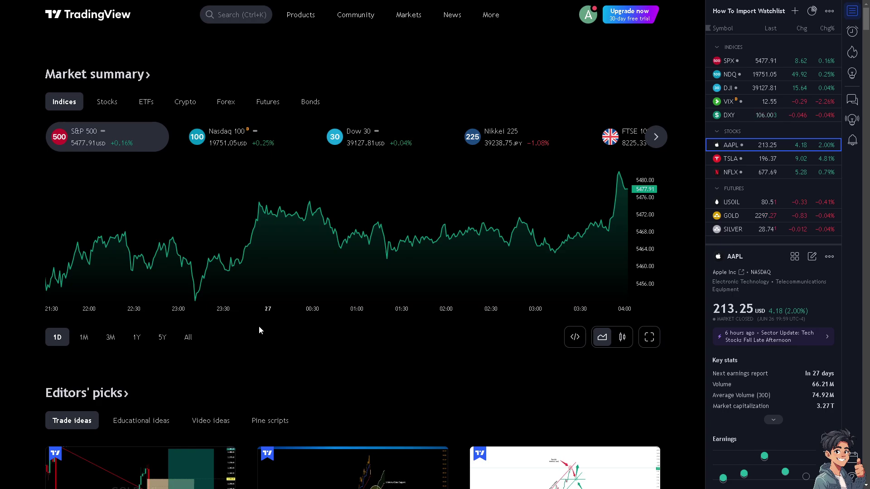
# - Scroll the market summary page down and back up to reach the RDEXUSDT daily chart
pyautogui.scroll(-2, 258, 330)
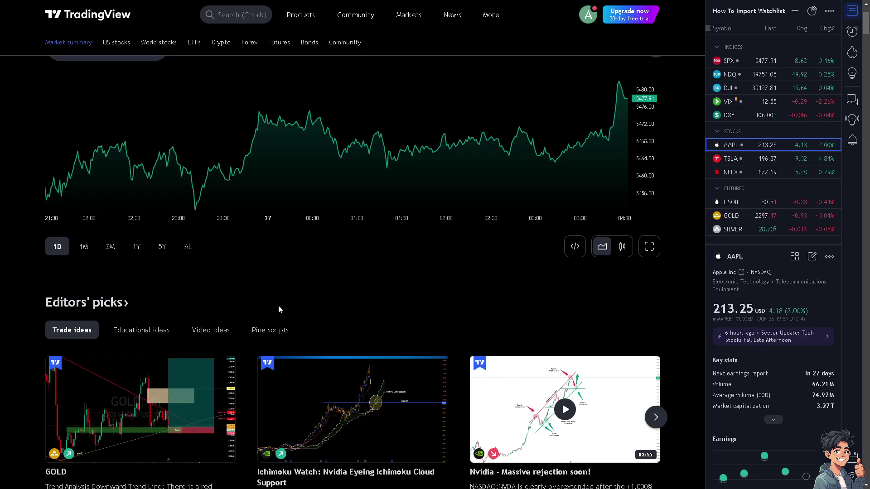
pyautogui.scroll(-3, 265, 302)
pyautogui.scroll(3, 265, 302)
pyautogui.scroll(1, 265, 306)
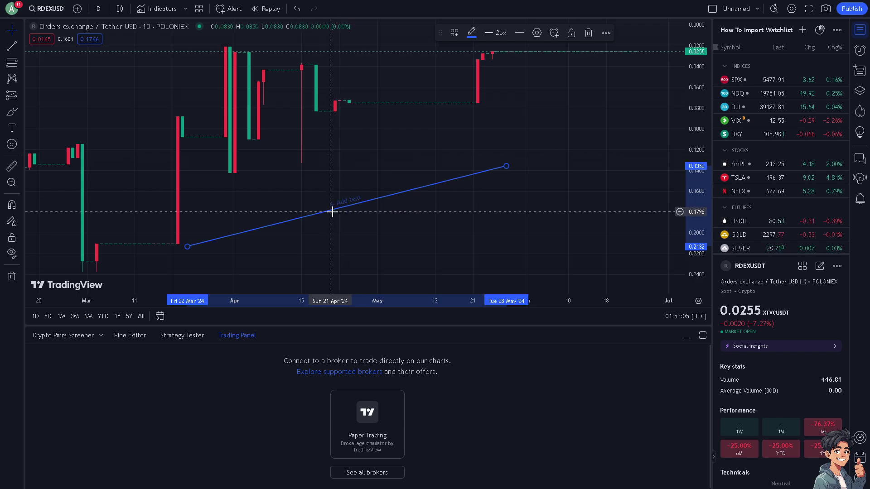
# - Move the trend line to span 28 Feb near 0.166 to 05 May near 0.088
pyautogui.moveTo(332, 211)
pyautogui.mouseDown()
pyautogui.moveTo(221, 128)
pyautogui.moveTo(229, 133)
pyautogui.mouseUp()
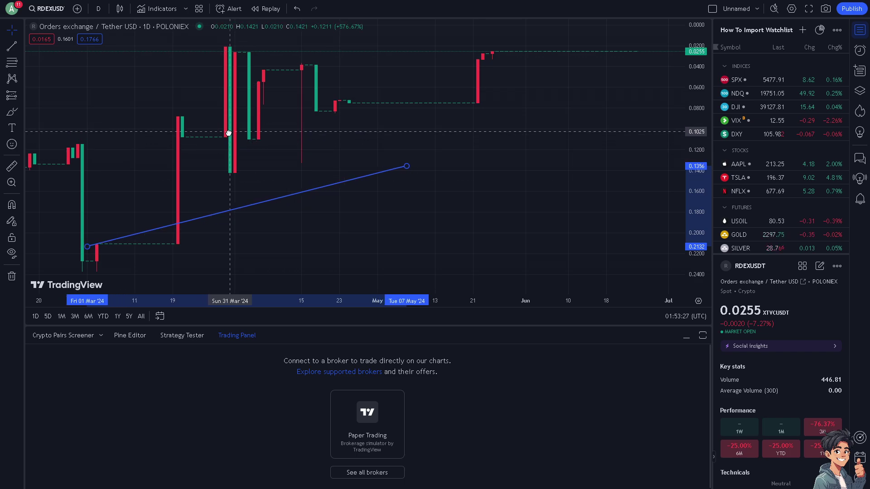
pyautogui.moveTo(229, 134)
pyautogui.mouseDown()
pyautogui.moveTo(232, 140)
pyautogui.moveTo(231, 124)
pyautogui.mouseUp()
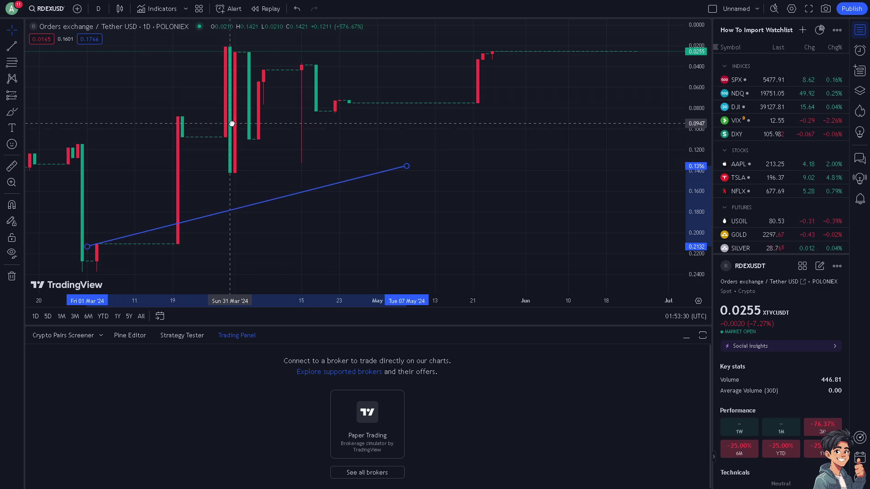
pyautogui.moveTo(231, 124); pyautogui.dragTo(219, 160)
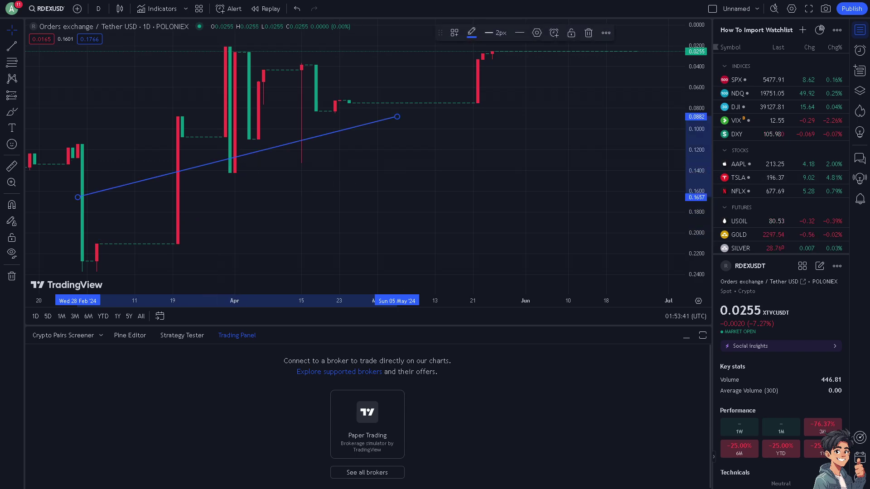
# - View the Indicators favourites, Moving Average Simple and Volume, then close it and show the line tools
pyautogui.click(157, 9)
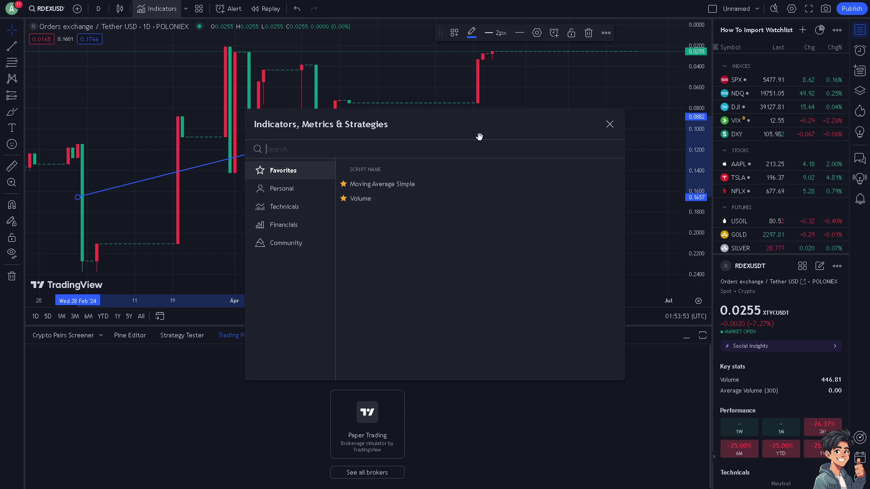
pyautogui.click(609, 124)
pyautogui.click(20, 46)
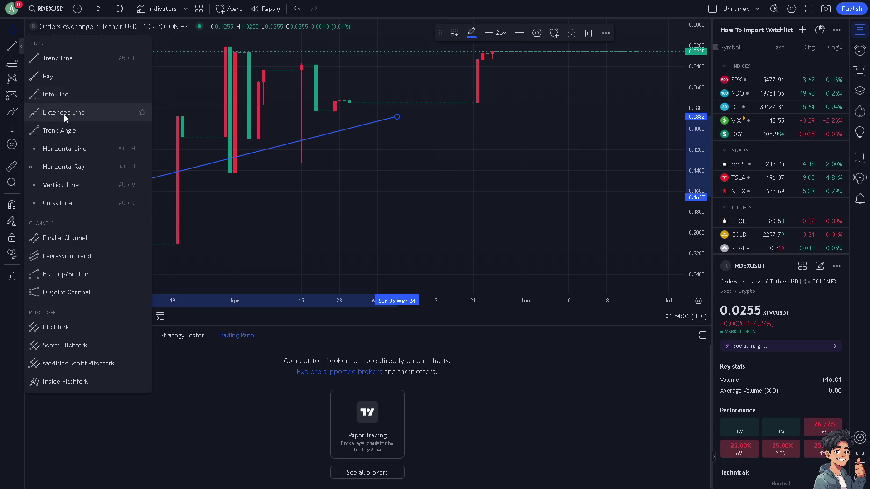